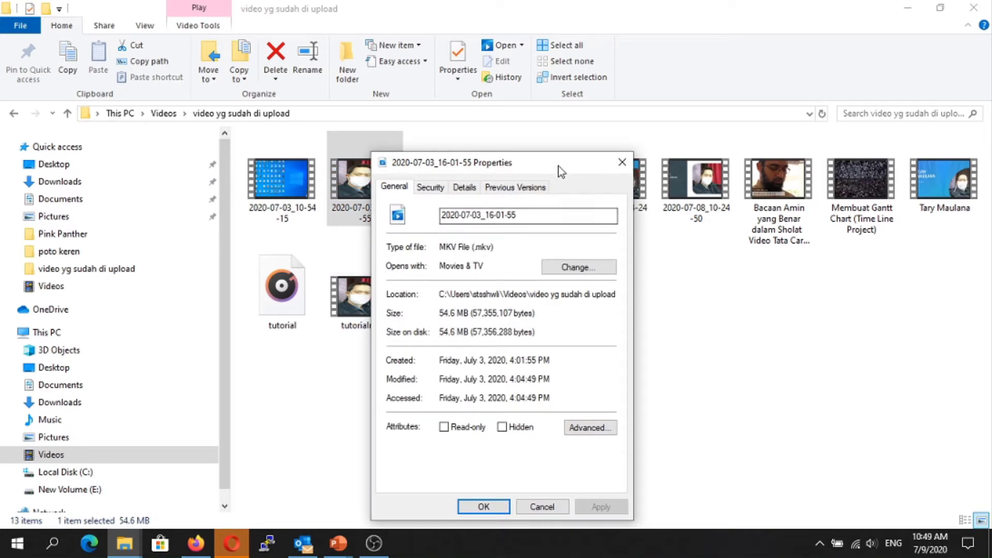
Examine the file type and other general properties of the video 2020-07-03_16-01-55, and close its properties
drag(560, 167, 682, 178)
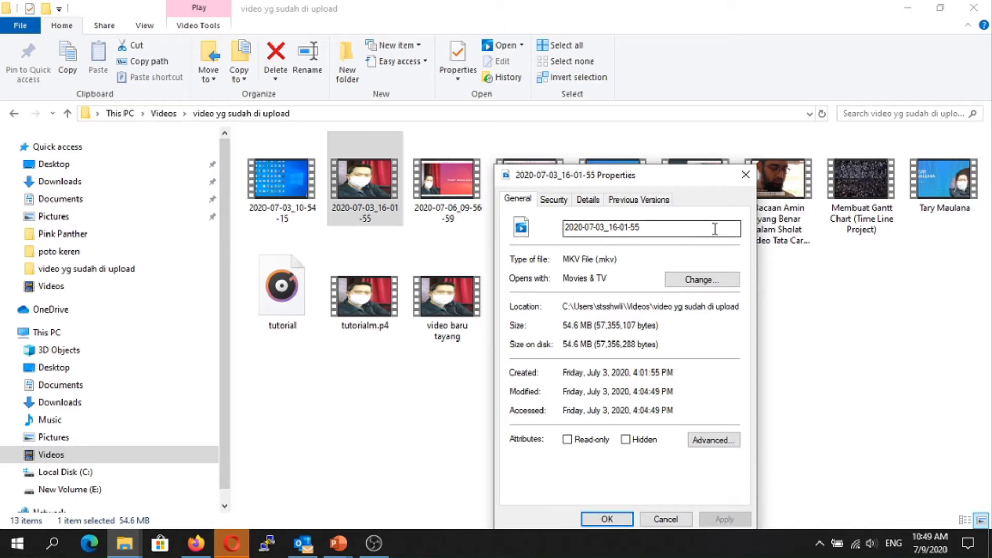
click(745, 175)
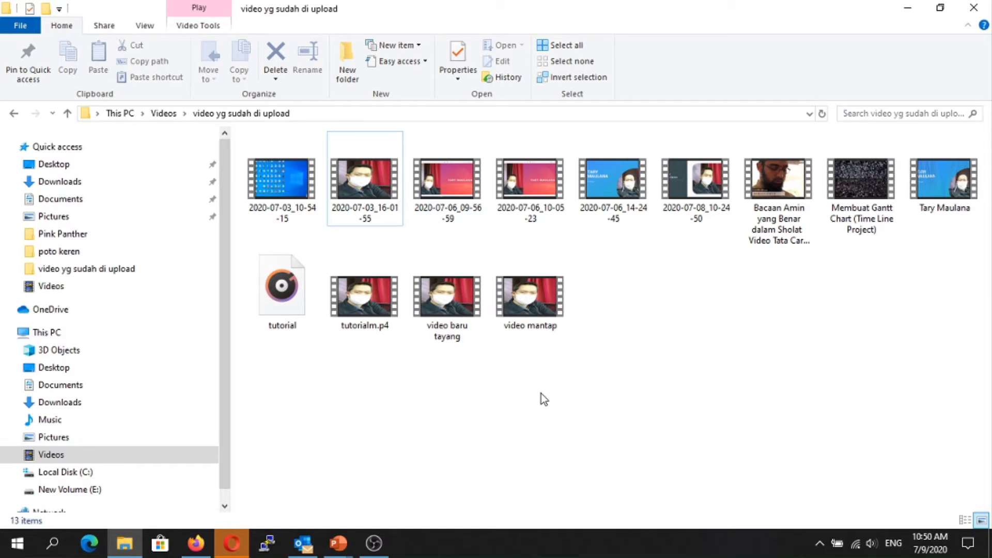
Open Video Editor and start a new blank video project, skipping the naming
key(super)
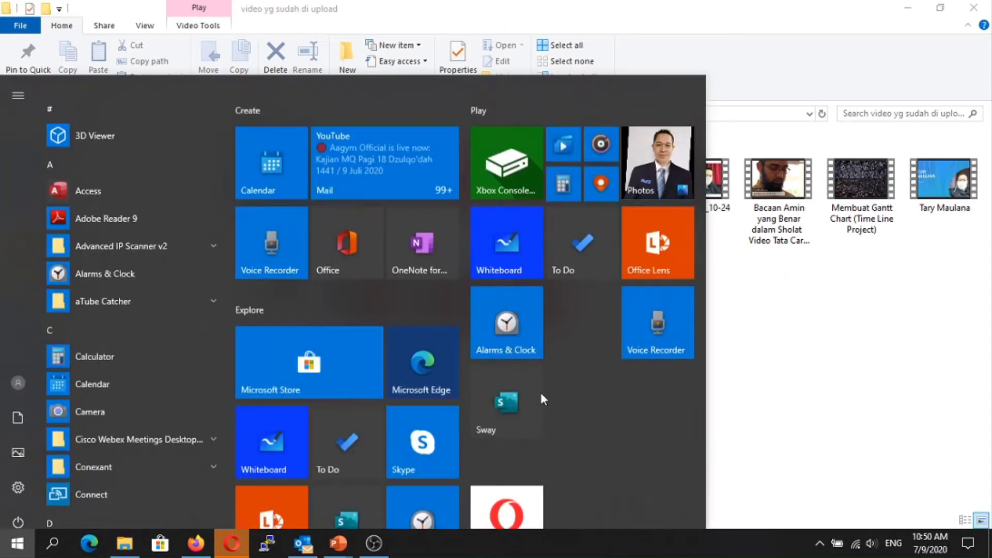
text(vido)
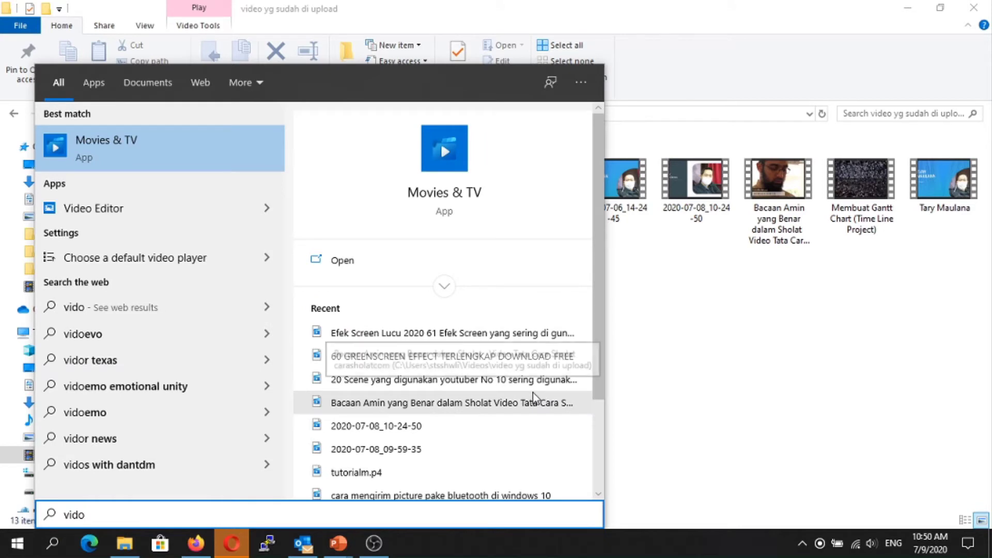
key(BackSpace)
key(BackSpace)
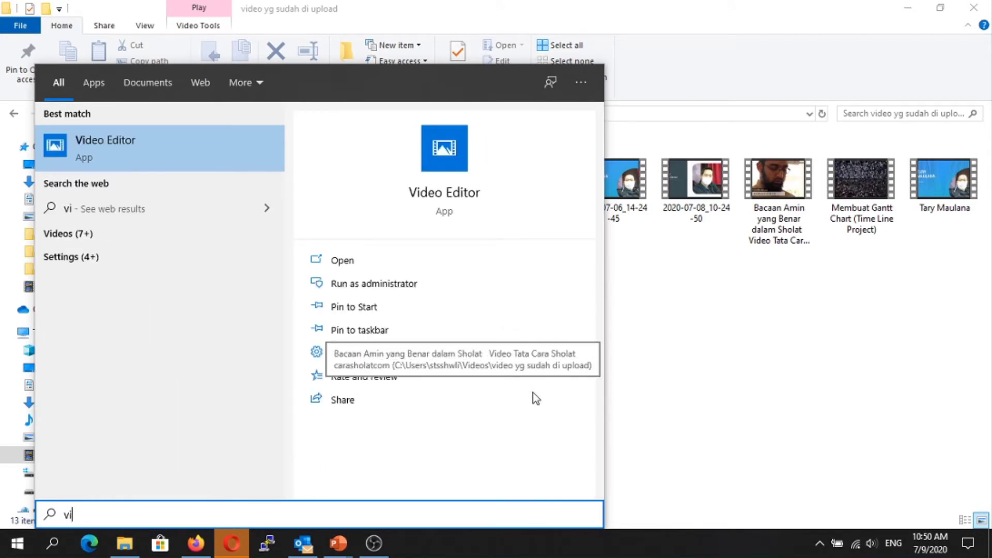
text(deo)
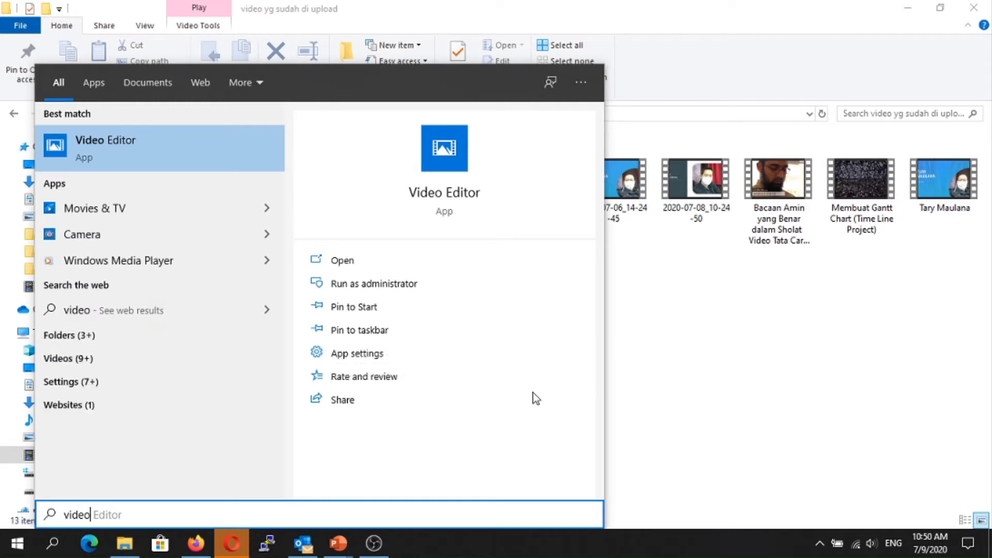
click(444, 199)
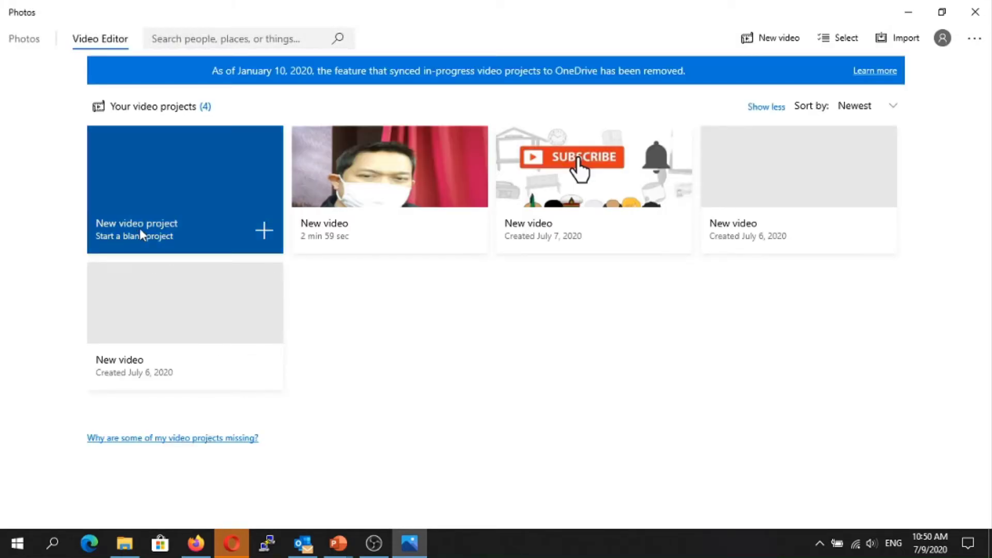
click(266, 228)
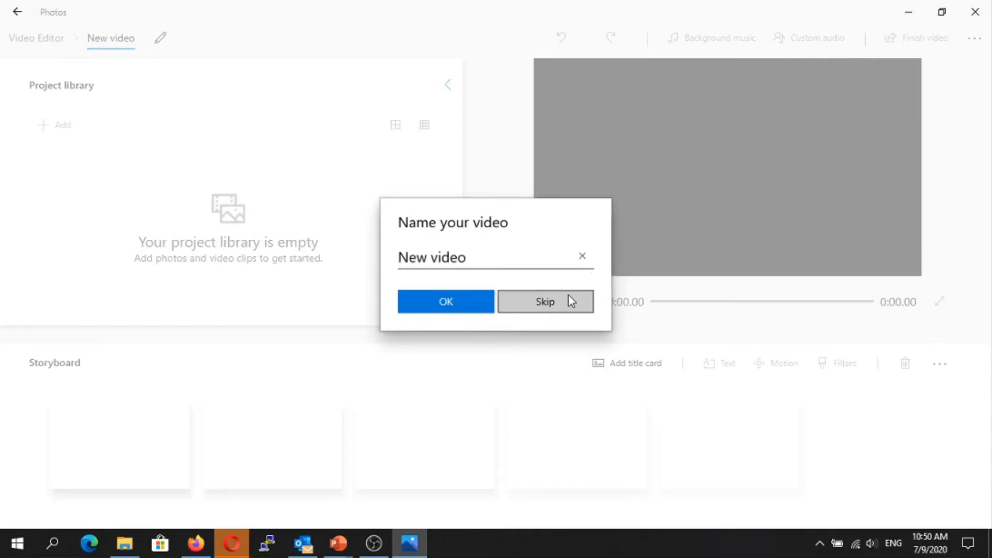
click(542, 302)
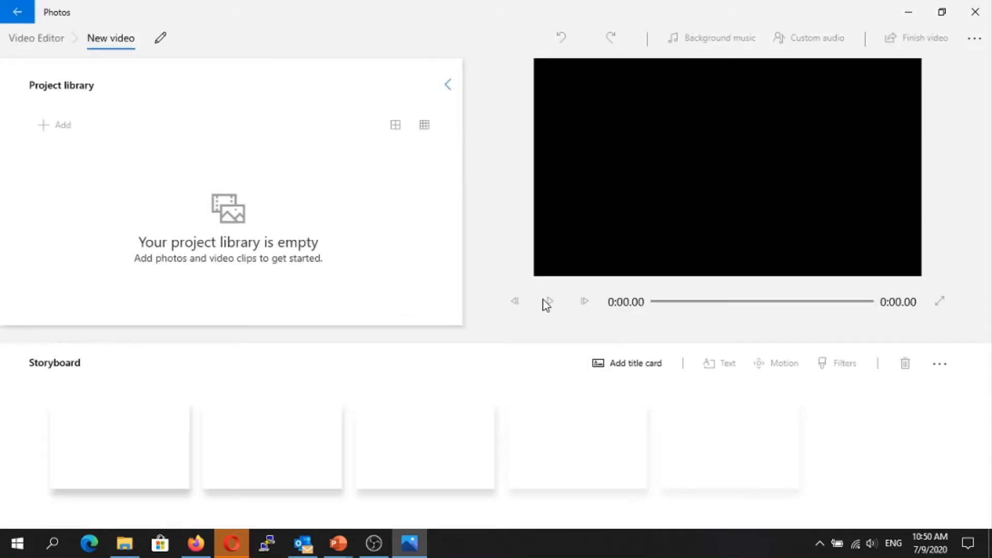
Try to add 2020-07-03_16-01-55 from the PC folder "video yg sudah di upload" to the project library, and close Video Editor
click(54, 125)
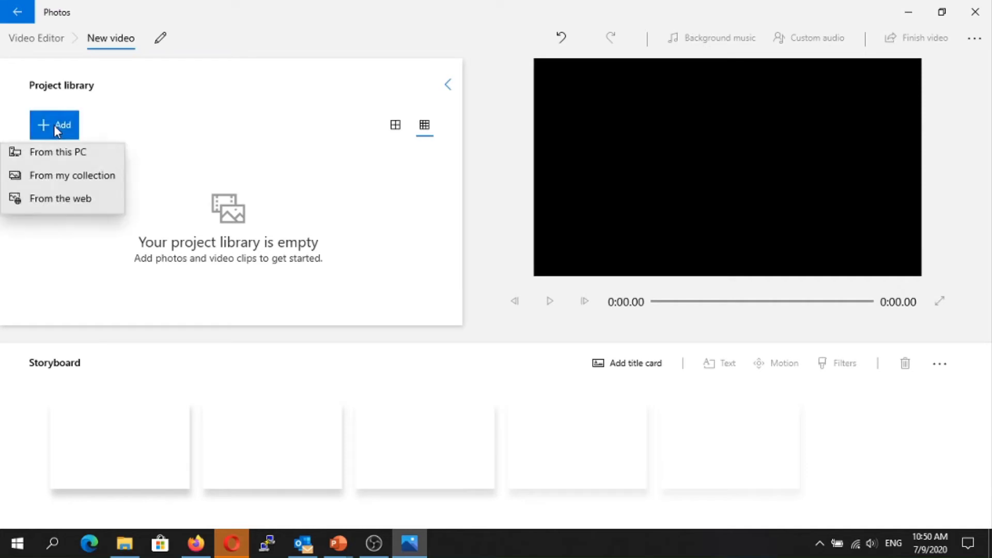
click(56, 160)
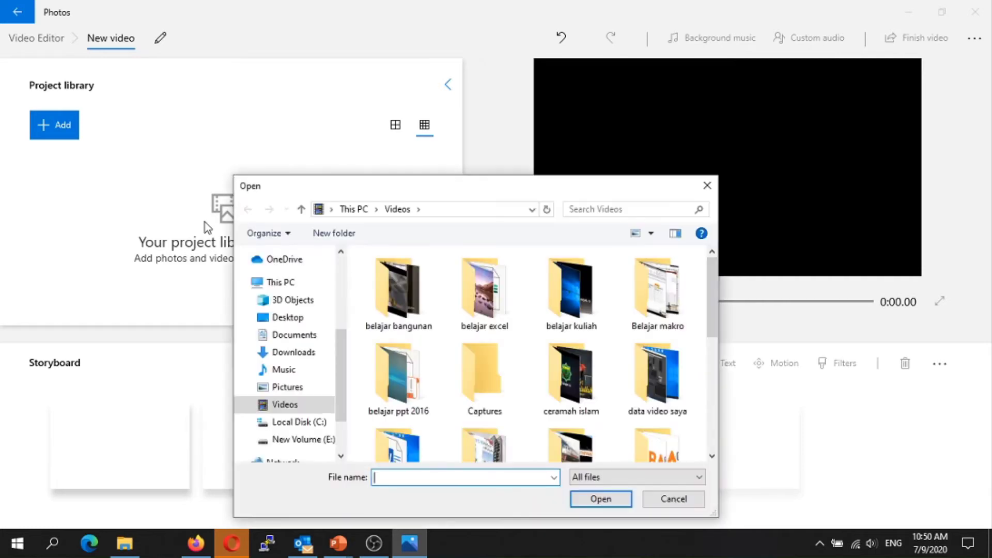
scroll(480, 367, down, 2)
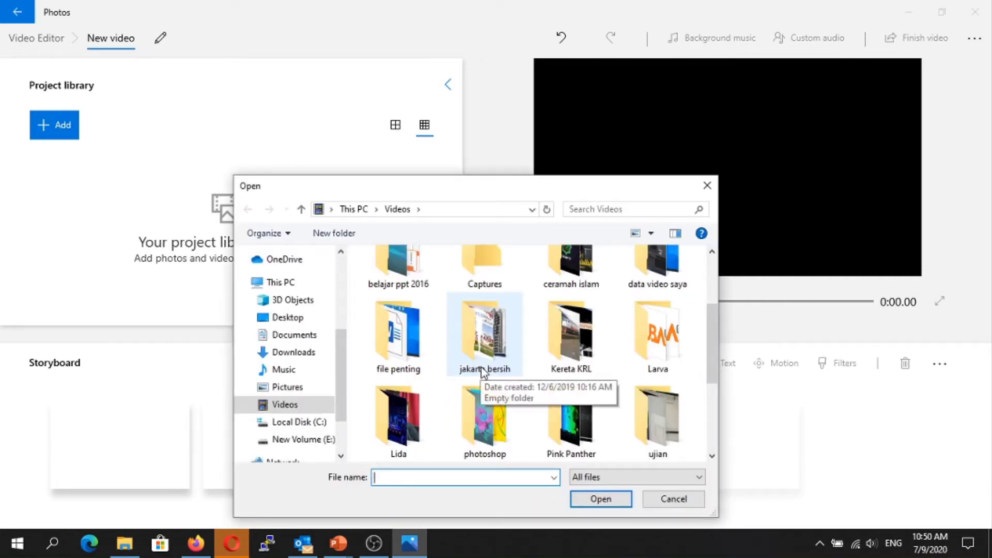
scroll(483, 372, down, 3)
scroll(516, 374, up, 3)
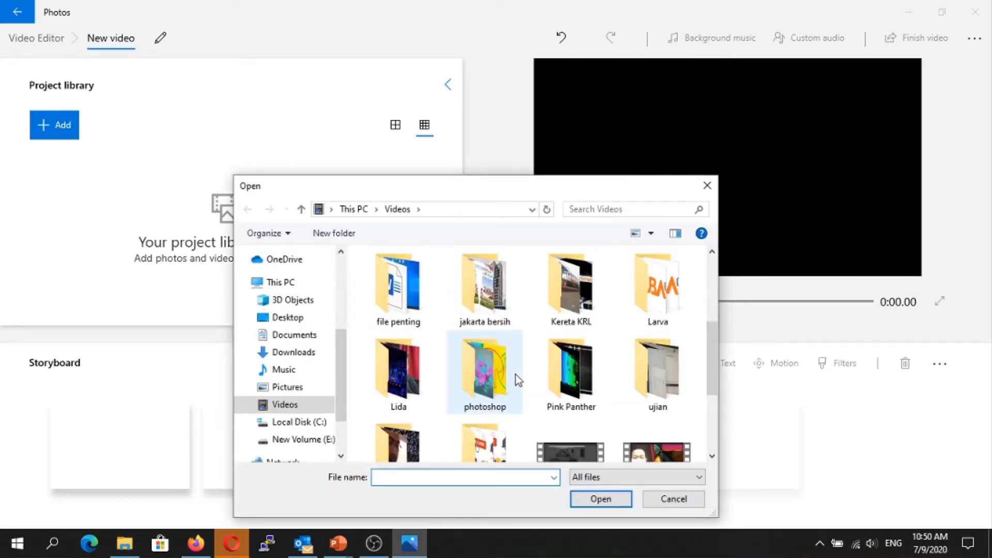
scroll(515, 374, down, 1)
scroll(516, 374, down, 1)
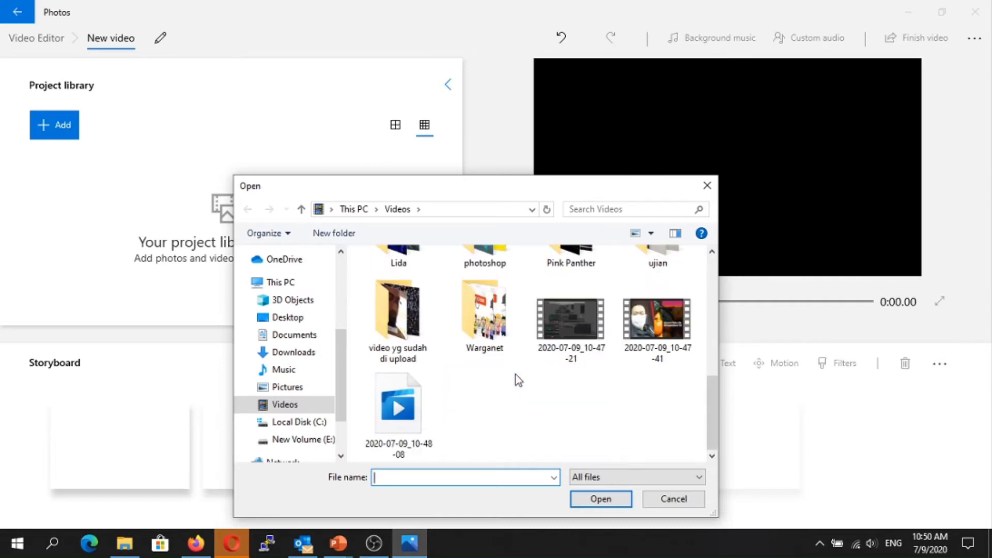
click(399, 336)
double_click(398, 336)
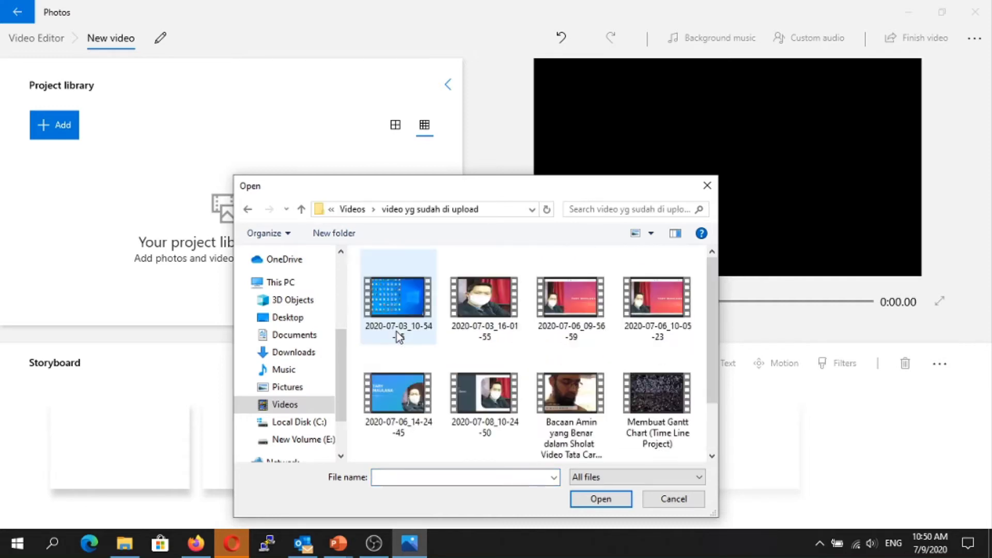
click(486, 312)
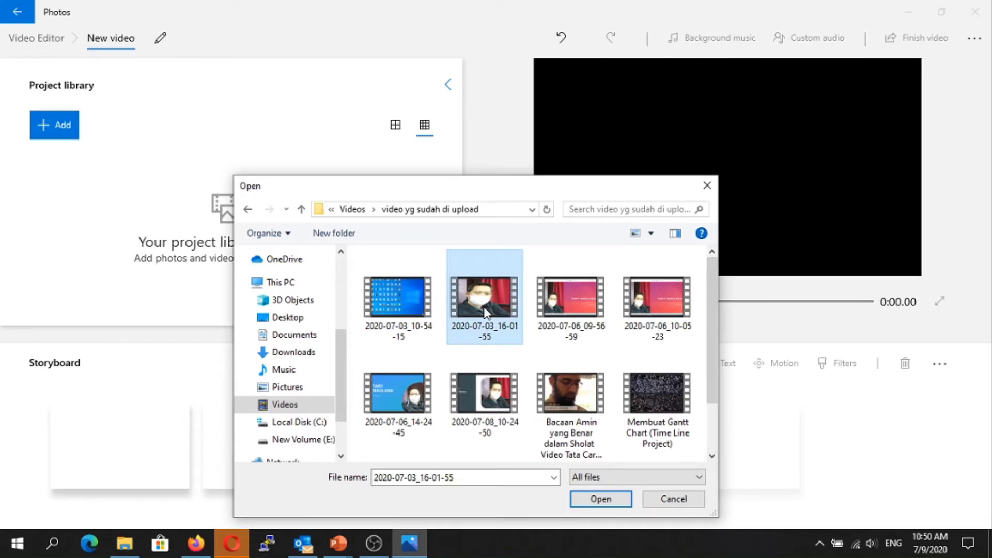
click(587, 501)
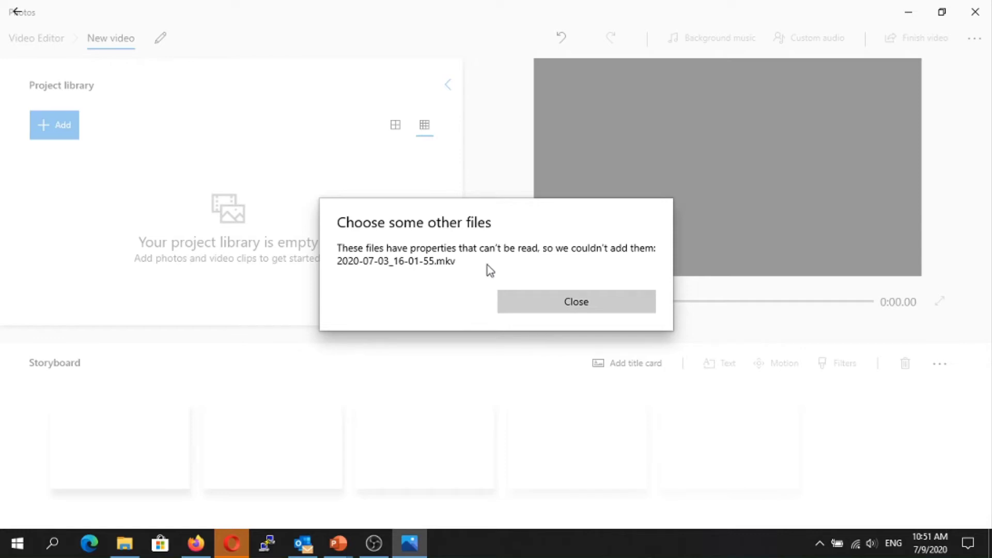
click(520, 307)
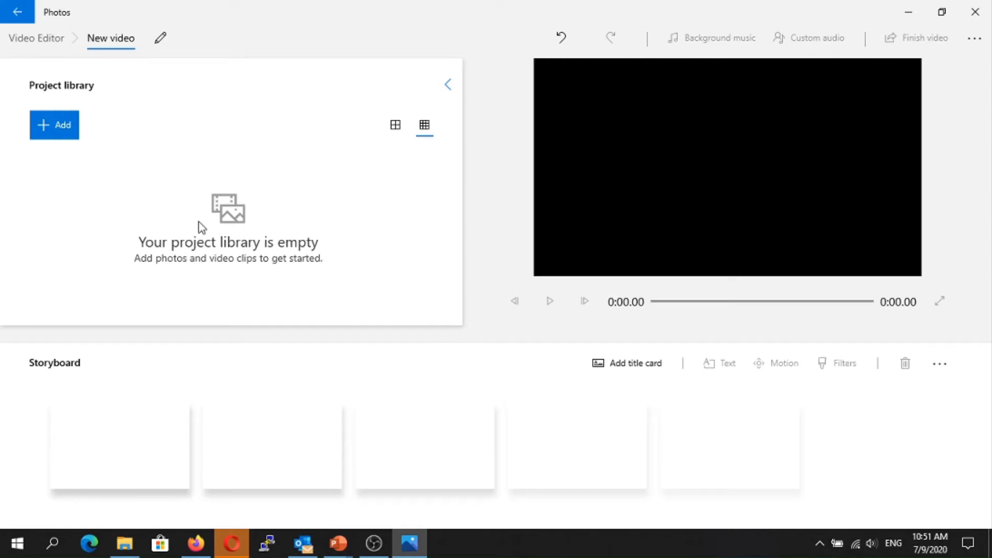
click(974, 12)
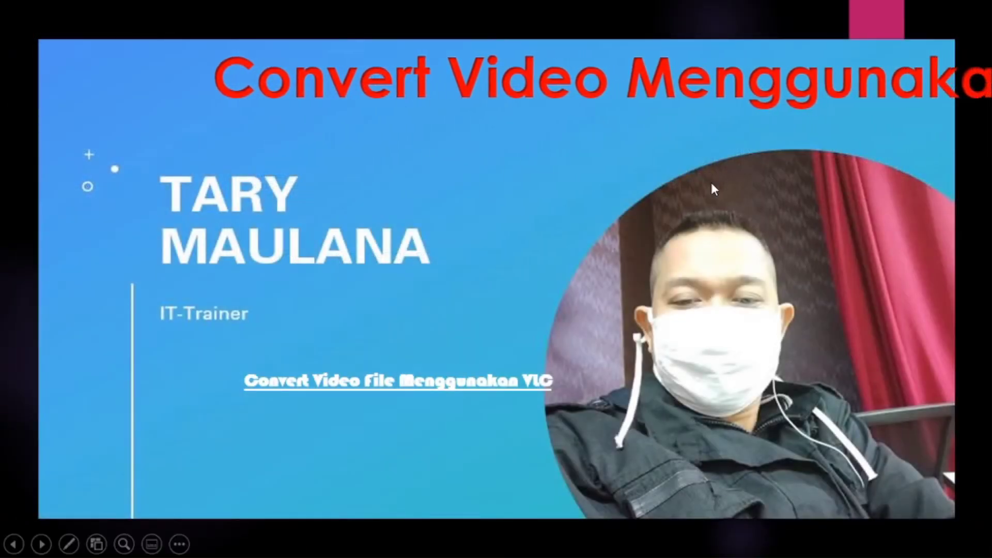
Find and launch VLC media player
key(super)
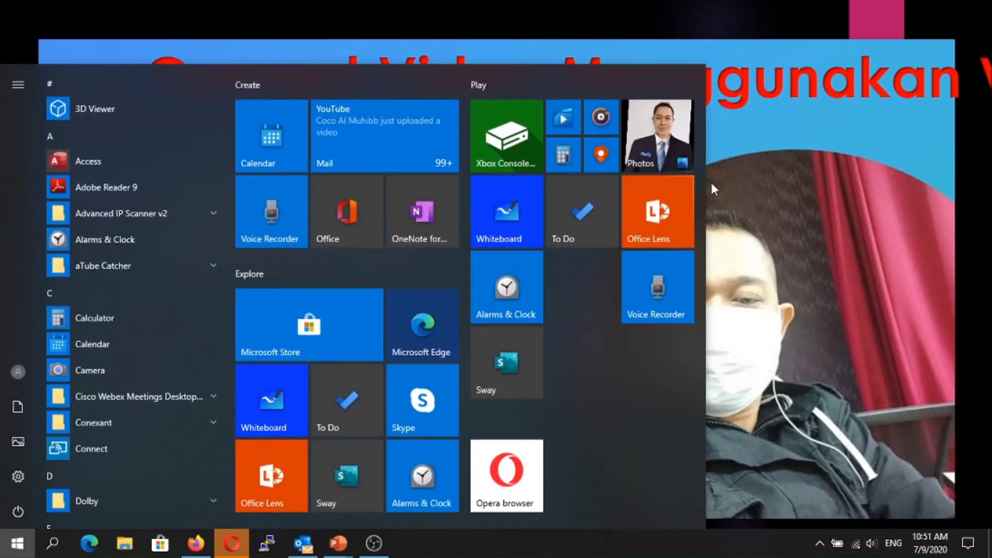
key(super)
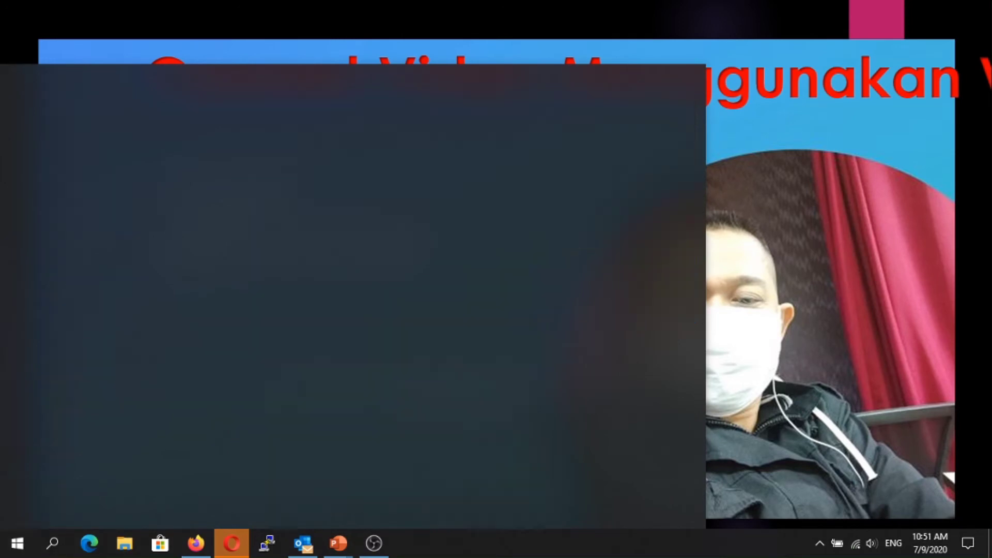
text(vlc)
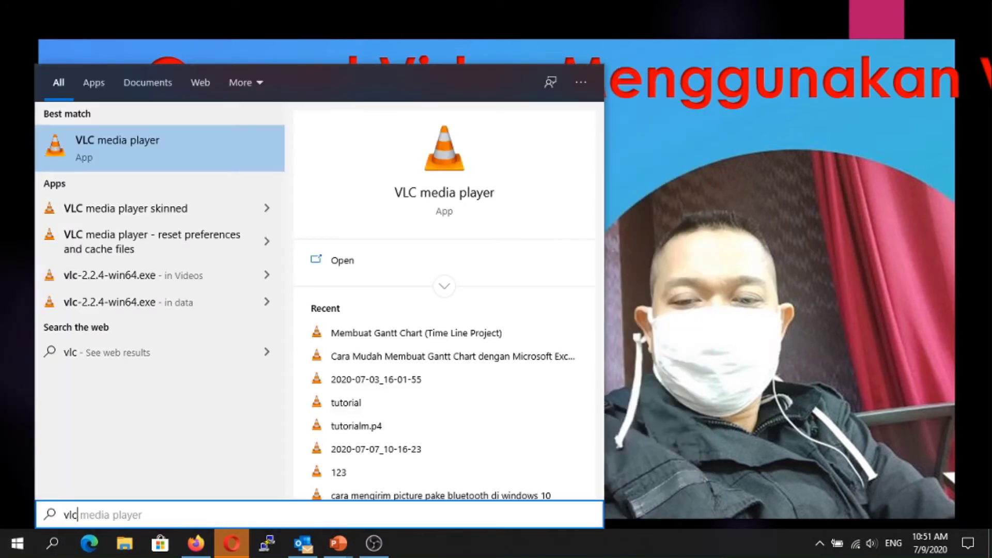
click(439, 189)
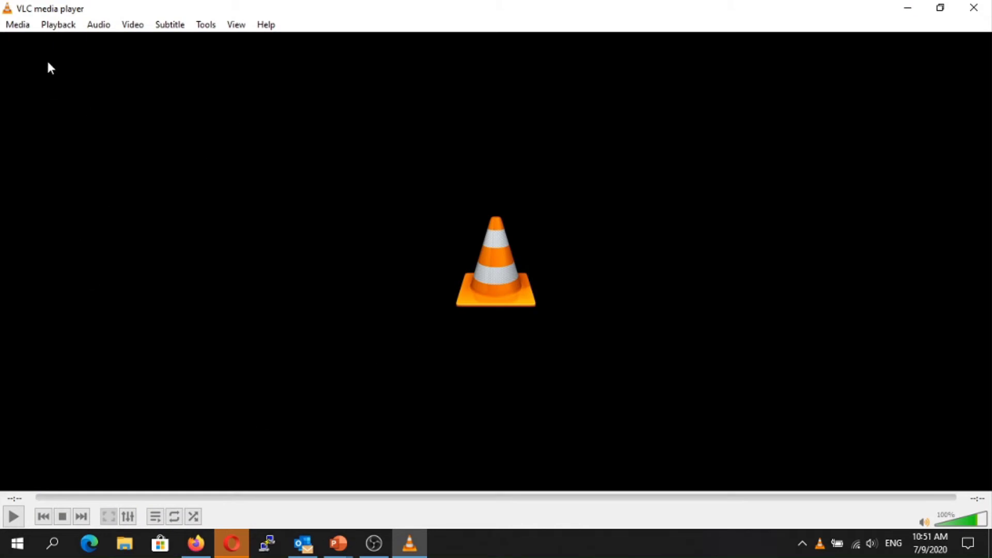
Open Convert / Save and add 2020-07-03_16-01-55 from the folder "video yg sudah di upload" as the source file
click(17, 25)
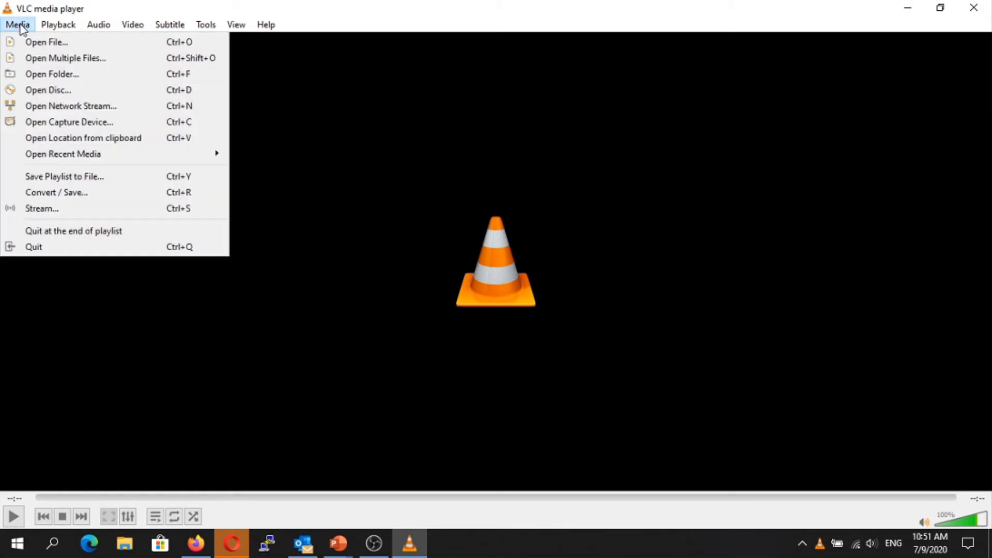
click(65, 193)
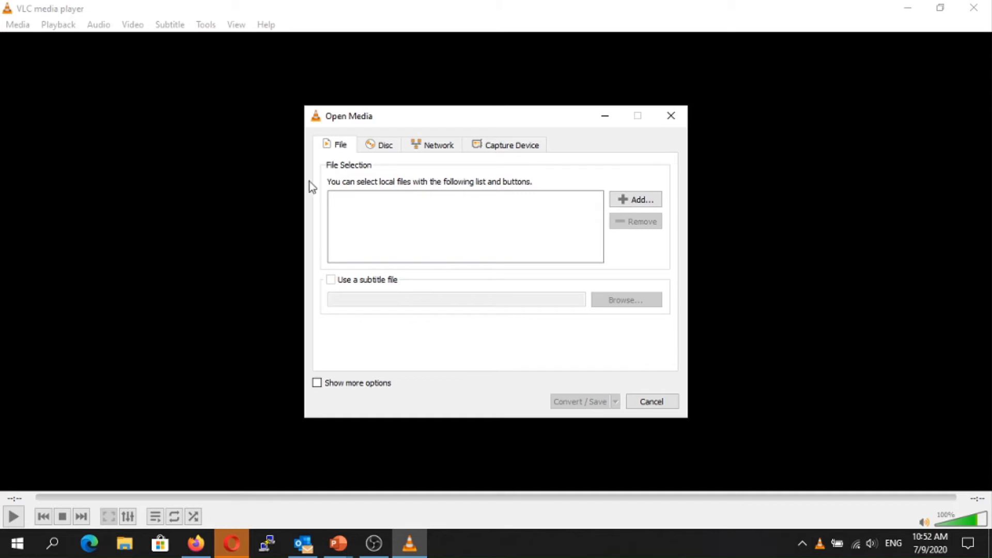
click(628, 199)
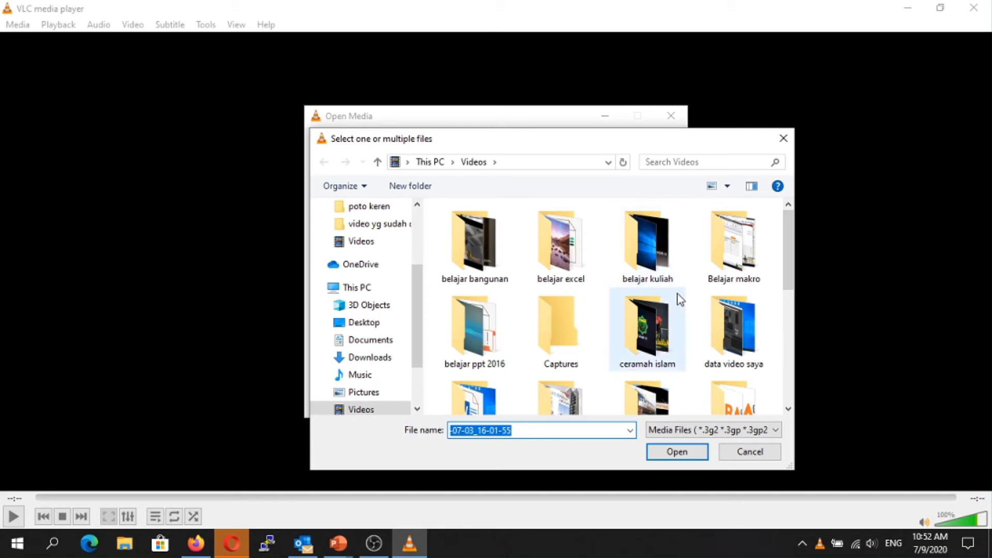
scroll(672, 314, down, 2)
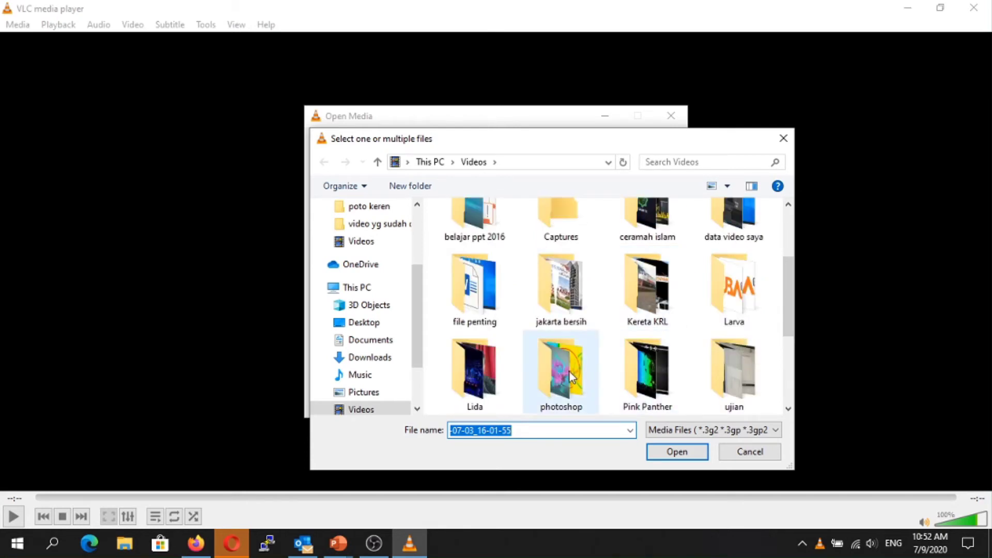
scroll(570, 371, down, 3)
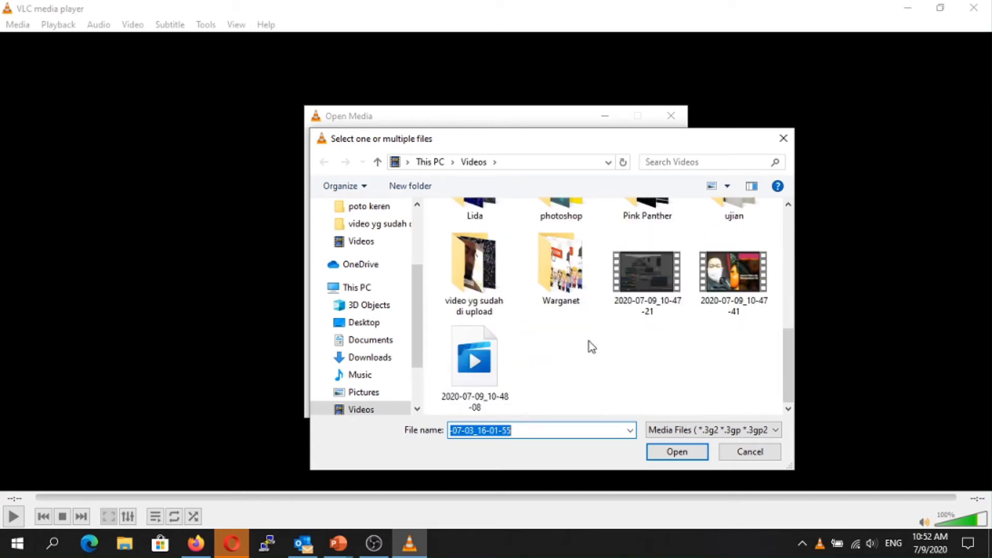
double_click(485, 271)
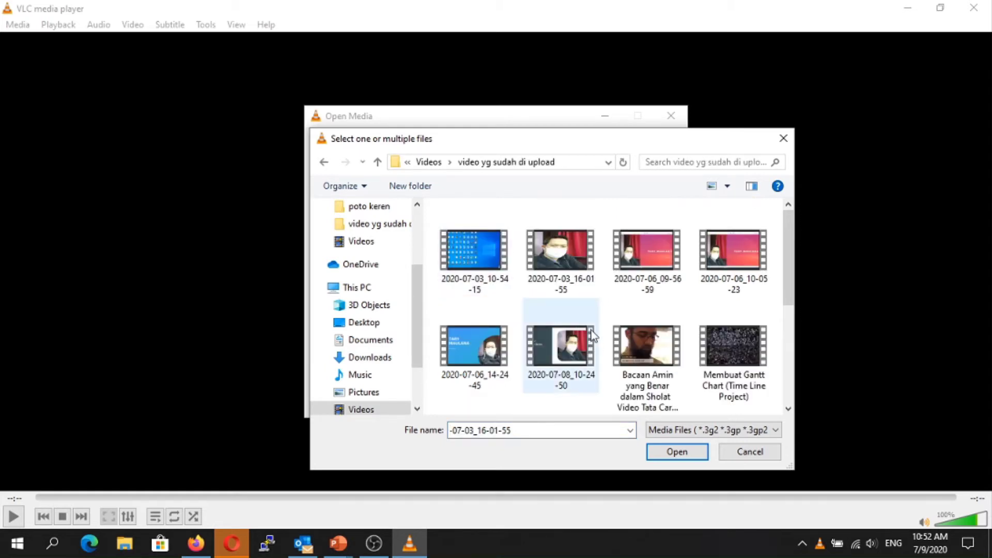
click(562, 267)
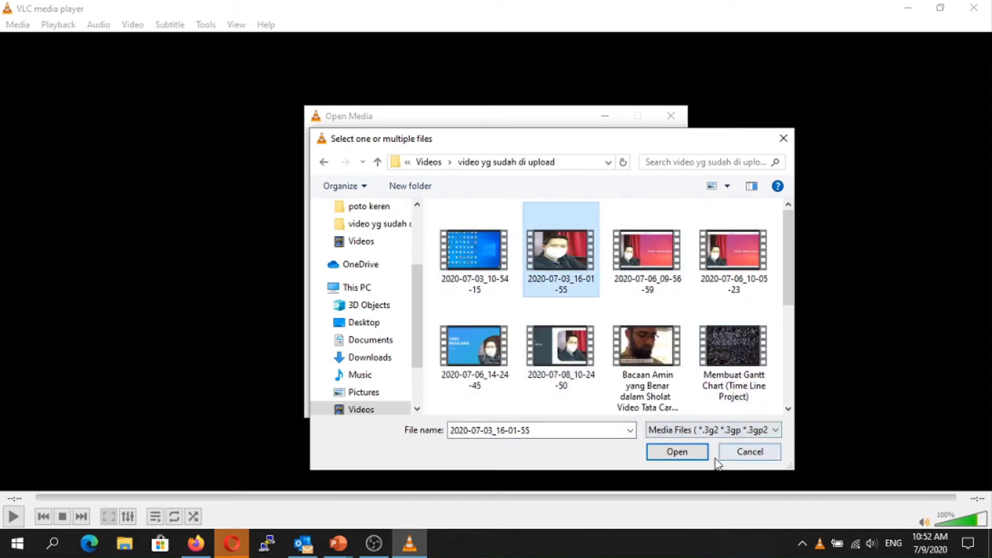
click(671, 451)
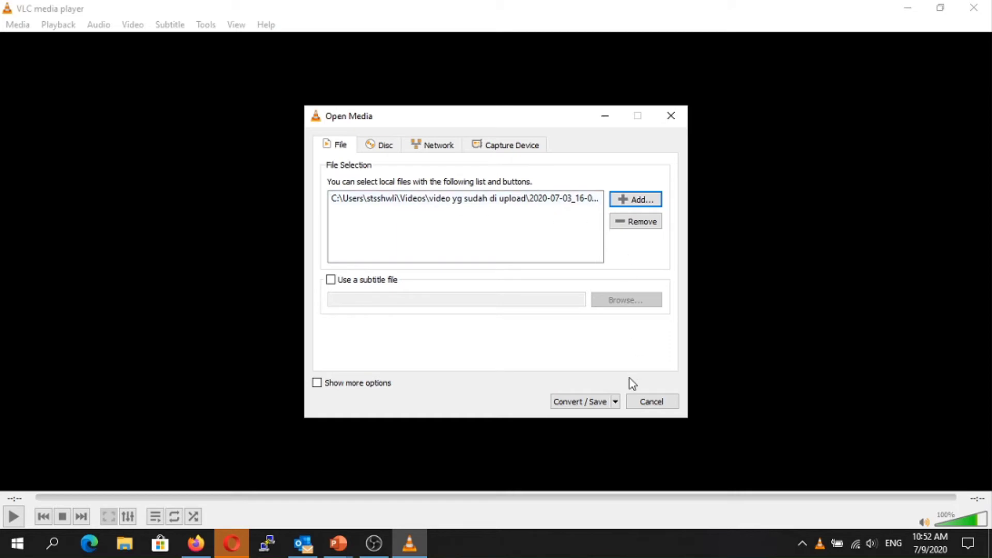
Proceed to the conversion settings and choose the profile Video - H.264 + MP3 (MP4)
click(578, 404)
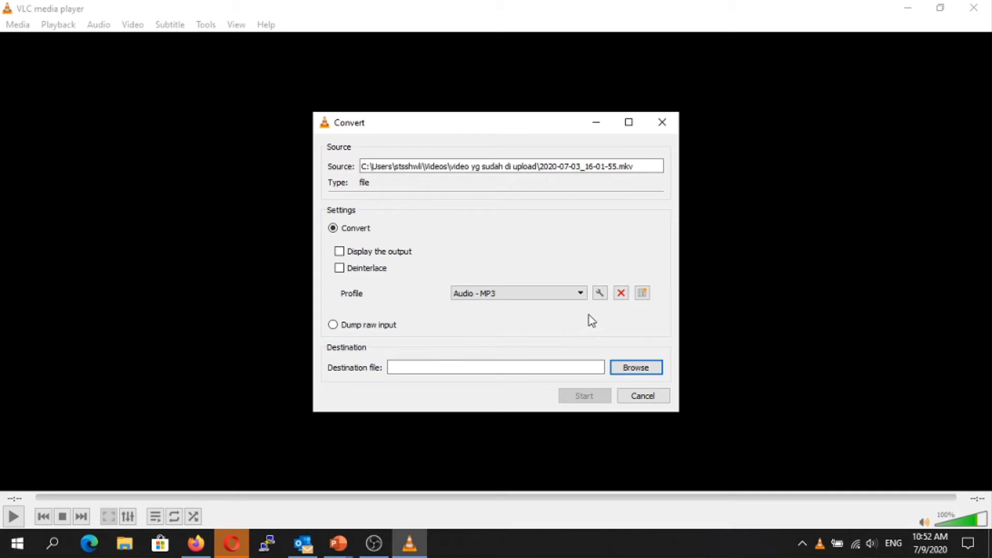
click(581, 293)
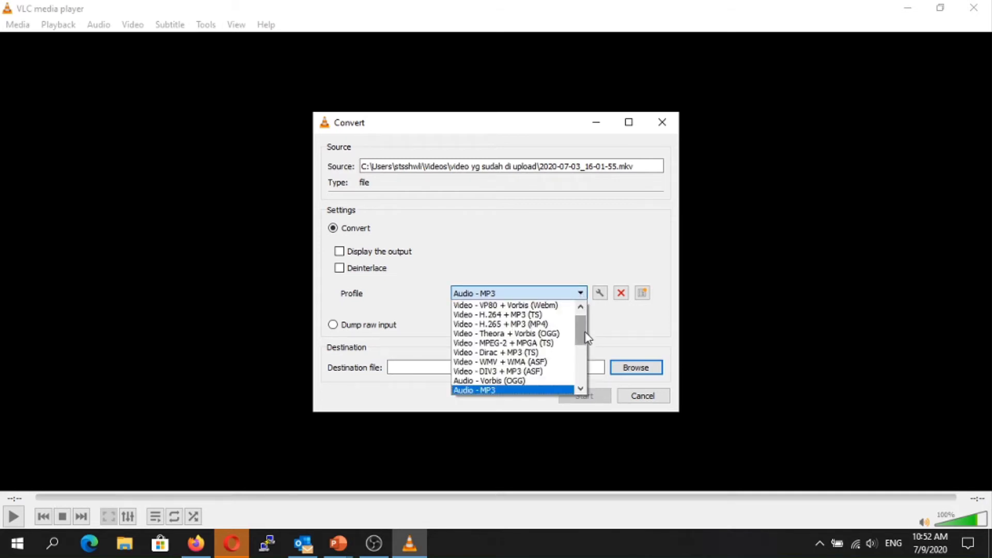
drag(581, 329, 580, 322)
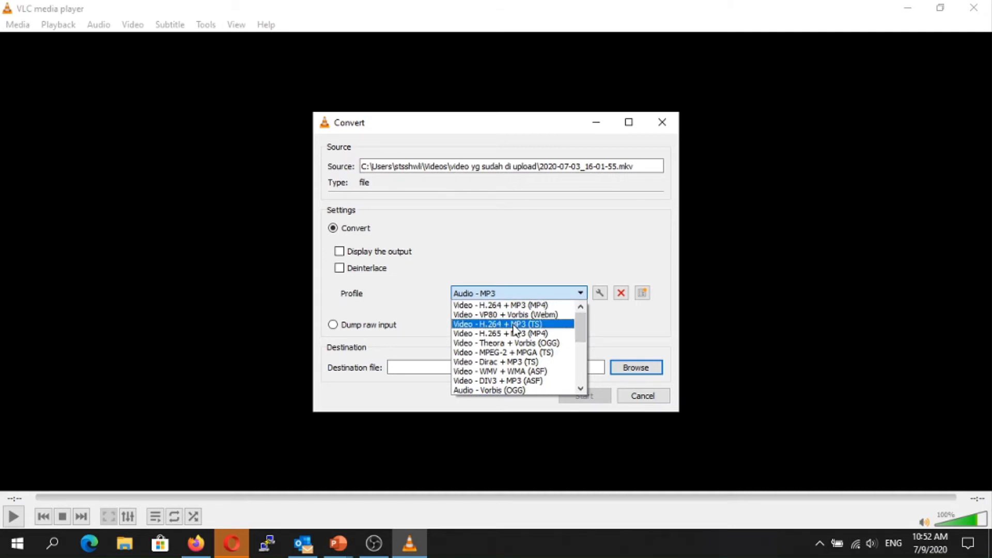
click(536, 306)
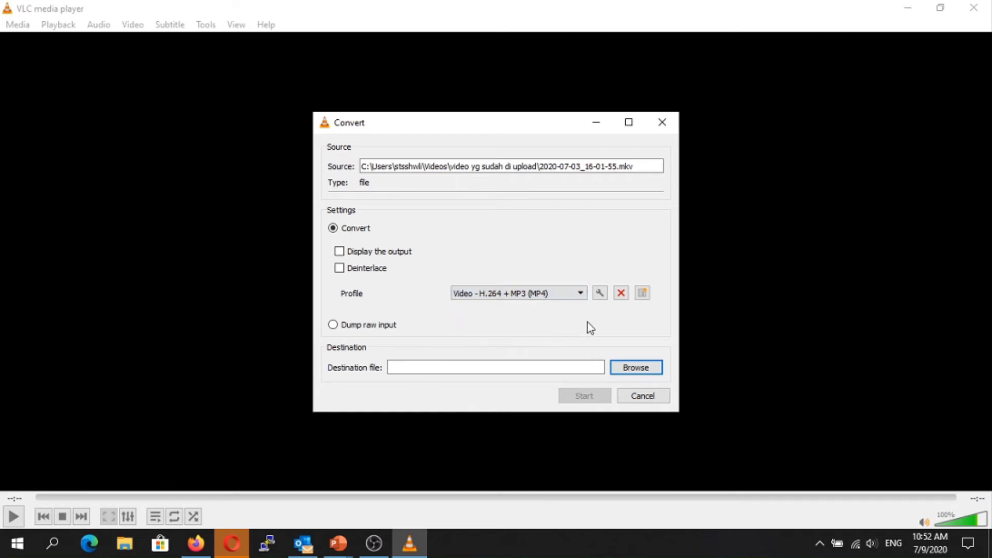
Check the selected profile's encapsulation, MP4/MOV, and save the profile
click(601, 297)
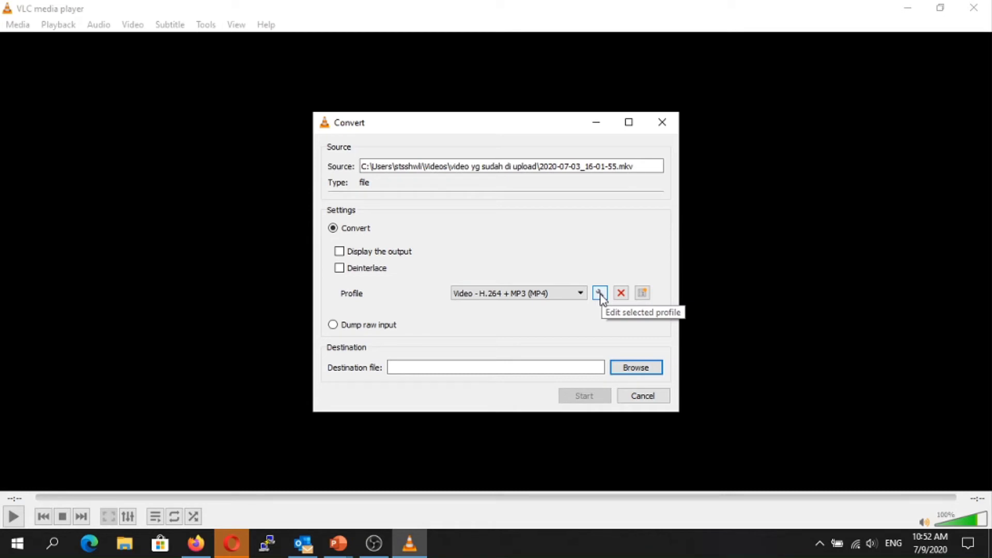
click(600, 295)
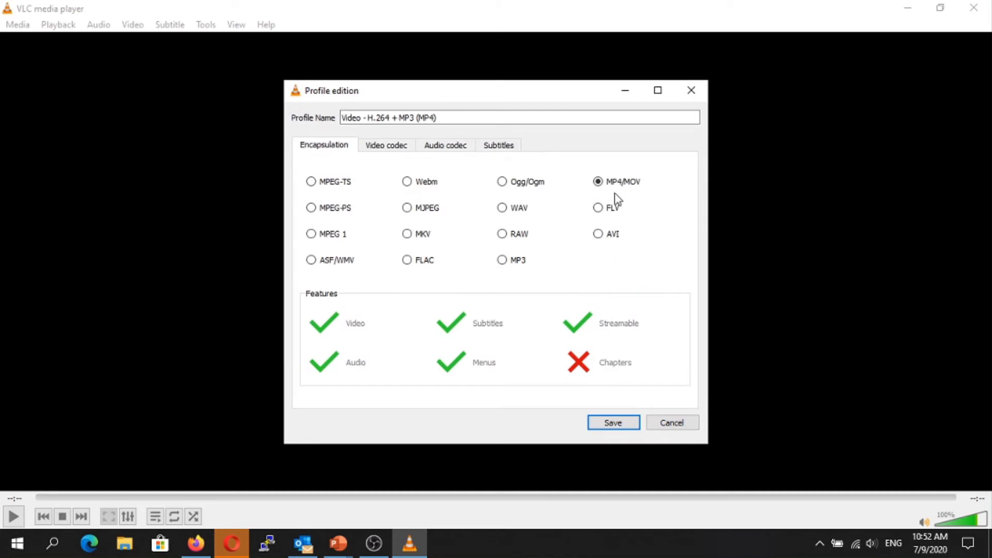
click(611, 424)
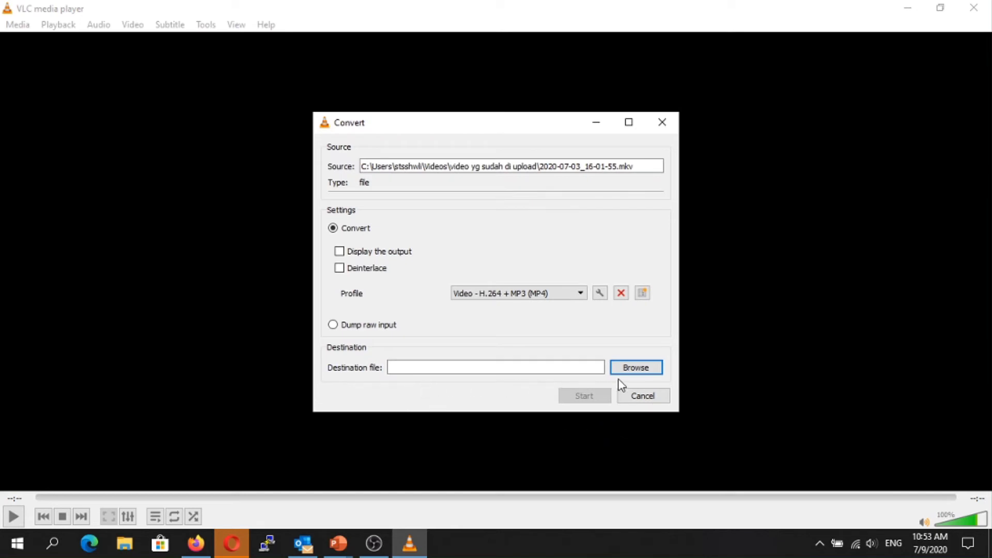
Set the destination file to videobaru1.mp4 in the folder "video yg sudah di upload"
click(627, 367)
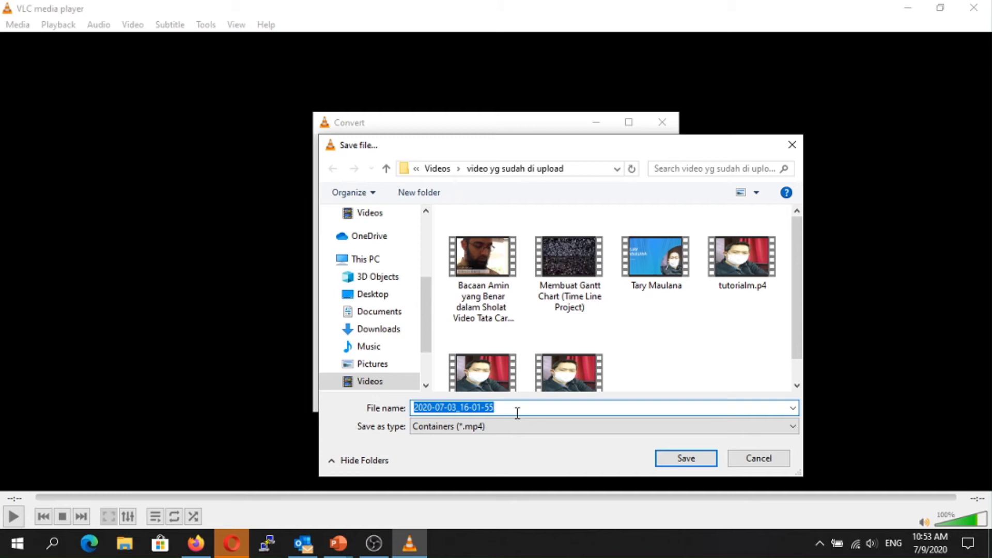
text(video)
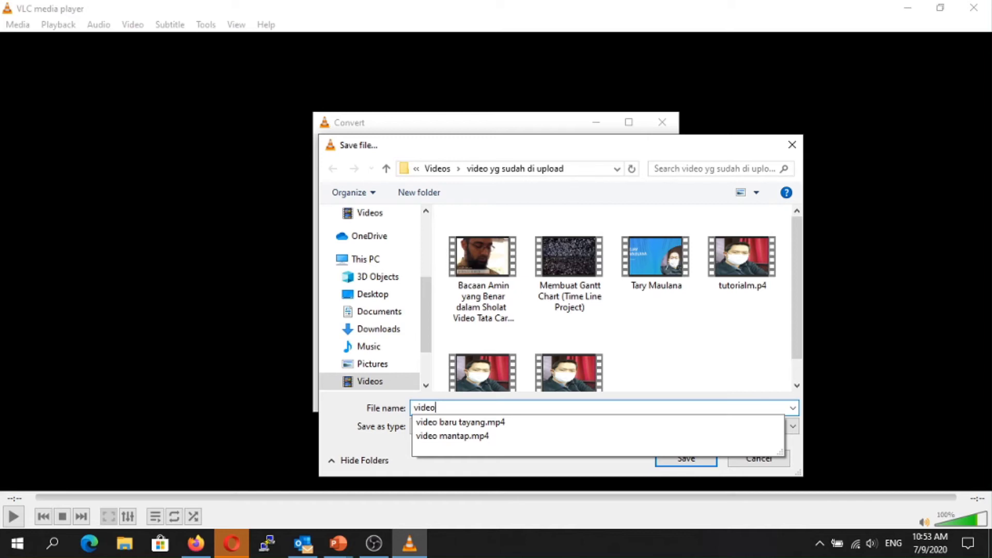
text(baru)
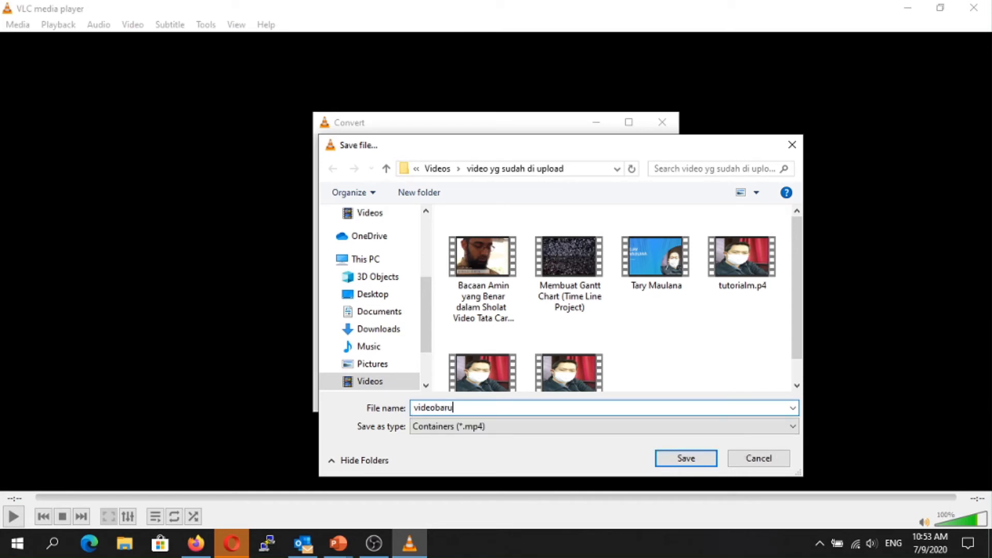
text(.mp4)
key(Left)
key(Left)
key(Left)
key(Left)
text(1)
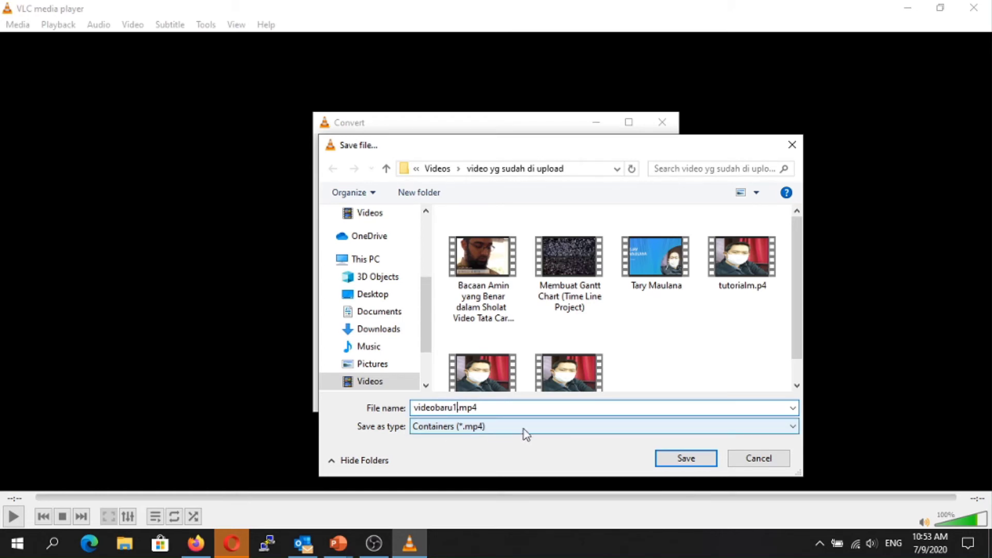
click(684, 459)
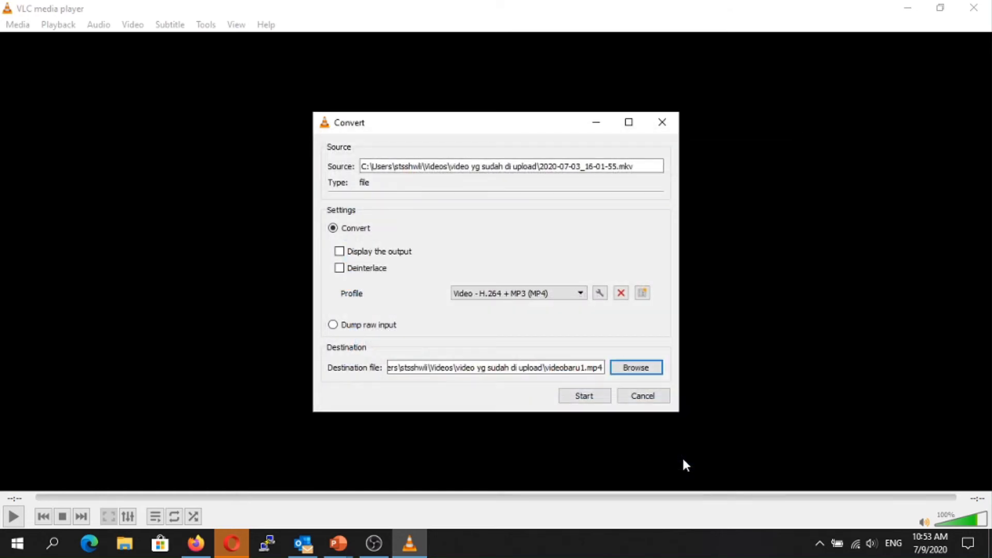